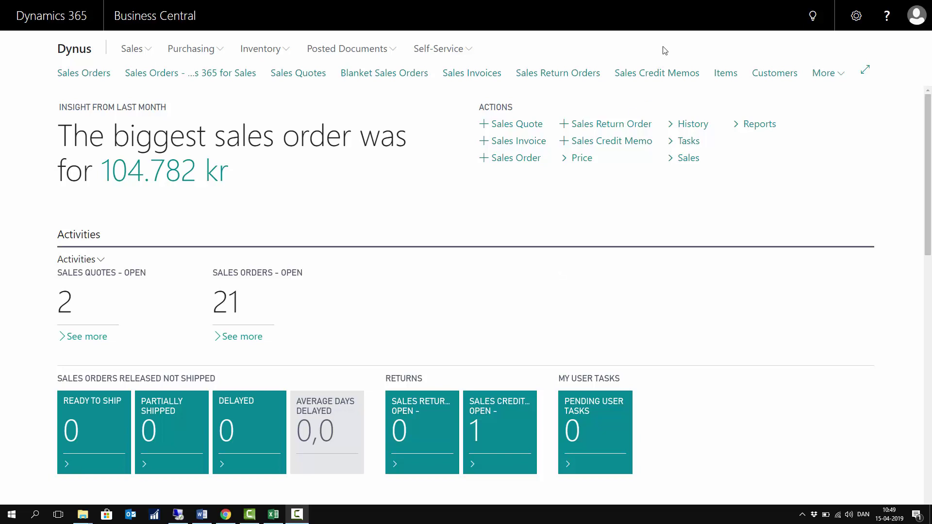
# Search Tell Me for 'char accou' to find the Chart of Accounts page.
pyautogui.click(812, 17)
pyautogui.write('char')
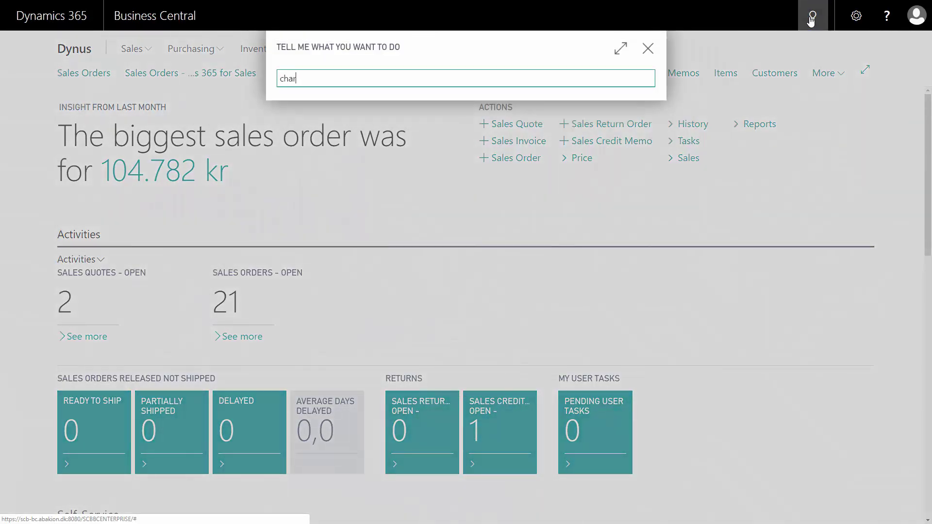
pyautogui.write(' accou')
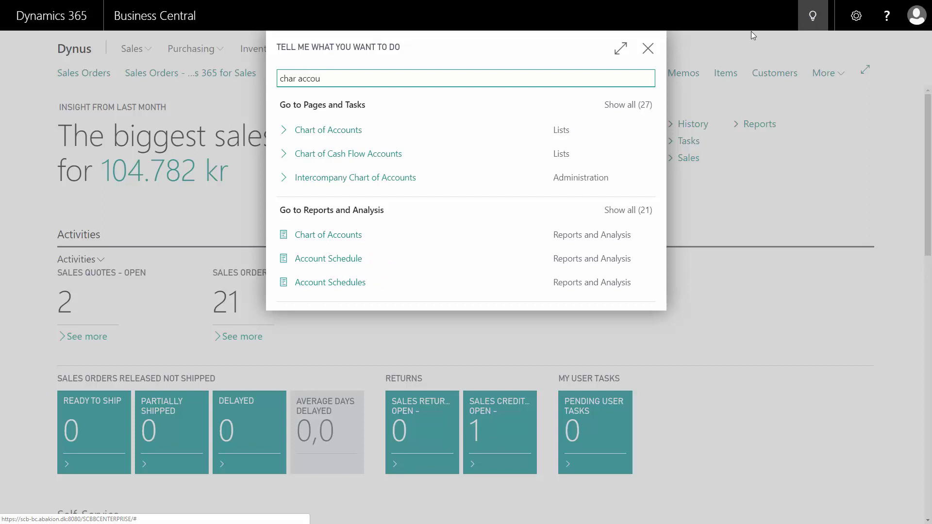
# Open Chart of Accounts, hide the FactBox, filter by 94?? and select 94175 VAT Payable.
pyautogui.click(329, 132)
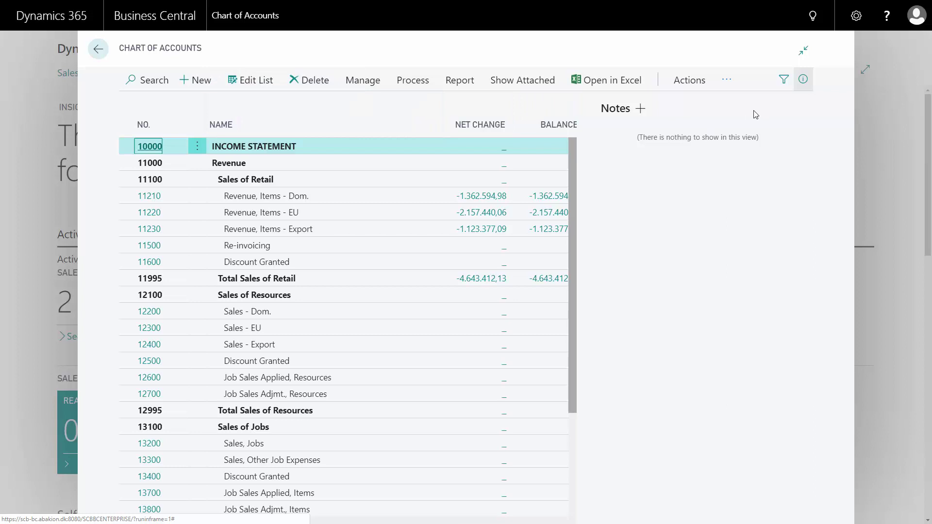
pyautogui.click(803, 79)
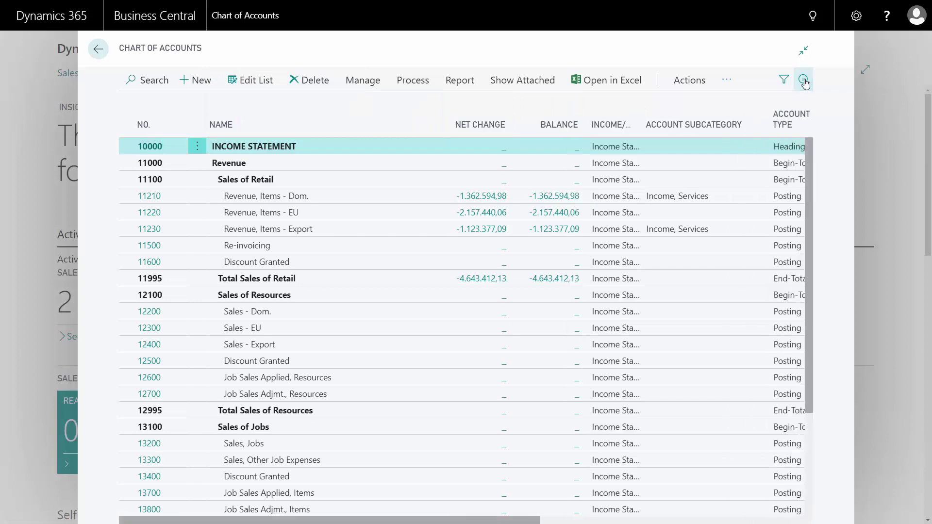
pyautogui.click(156, 80)
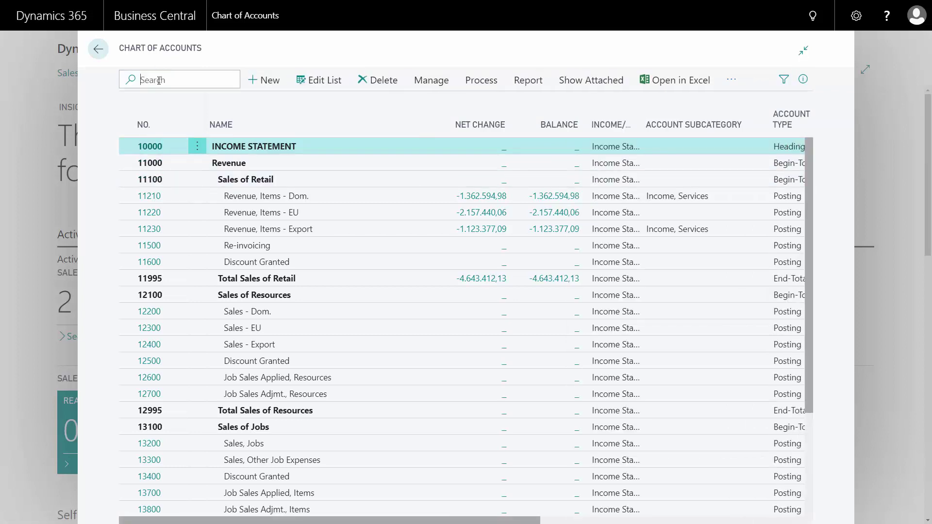
pyautogui.write('94??')
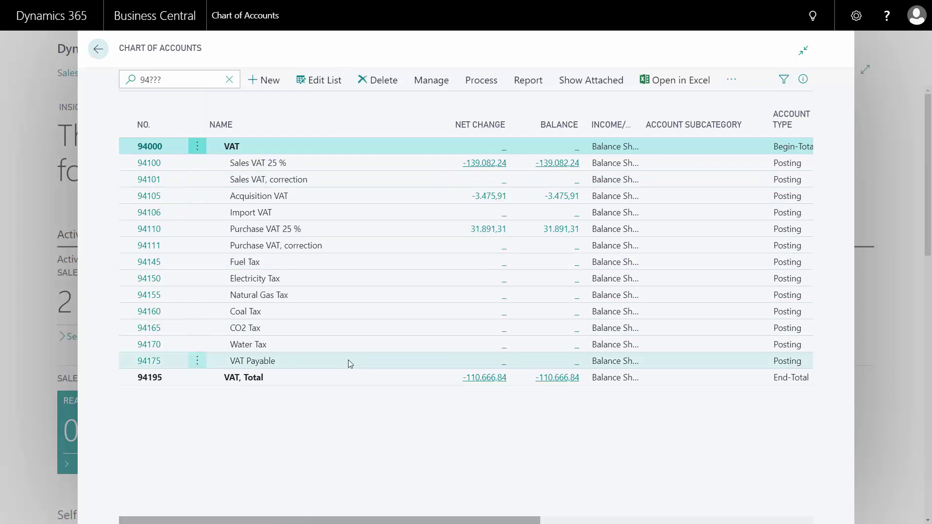
pyautogui.click(483, 363)
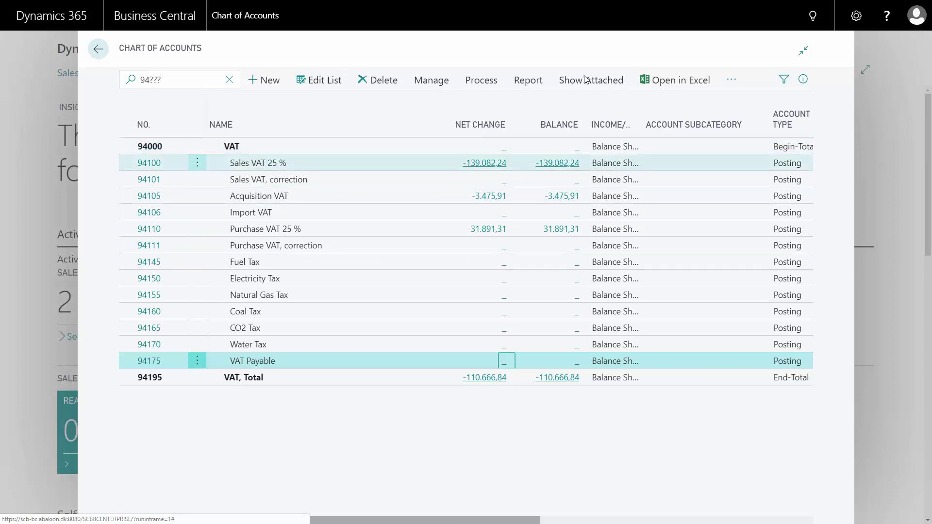
# Open VAT Statements via 'vat statement' search and preview the STANDARD statement's calculated amounts.
pyautogui.click(812, 16)
pyautogui.write('v')
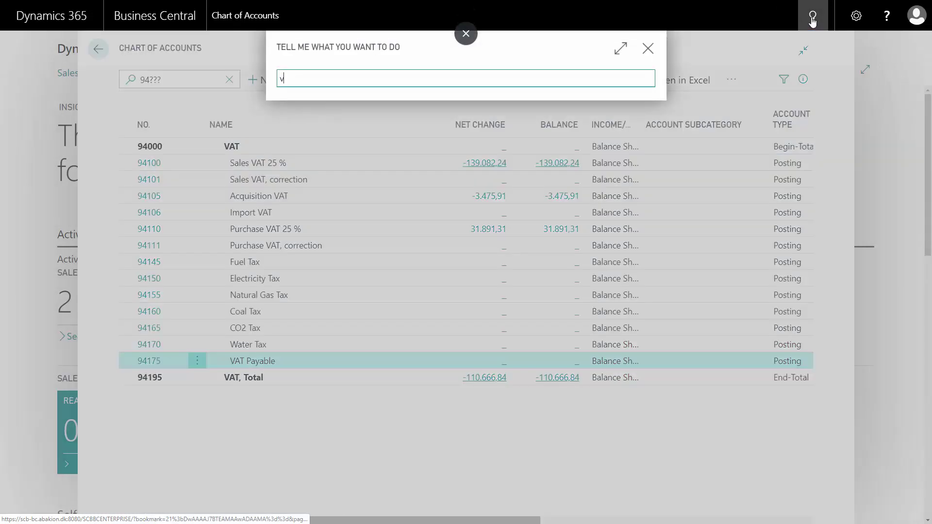
pyautogui.write('at statement')
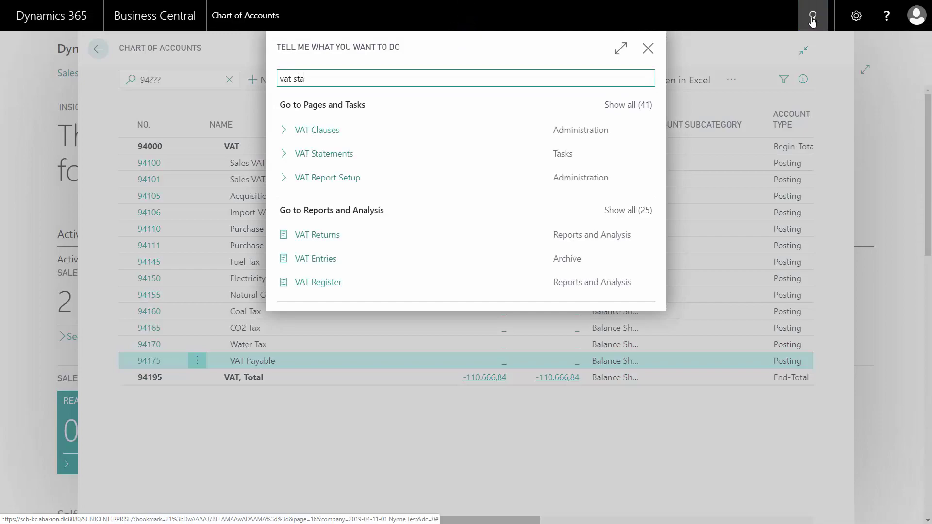
pyautogui.click(339, 196)
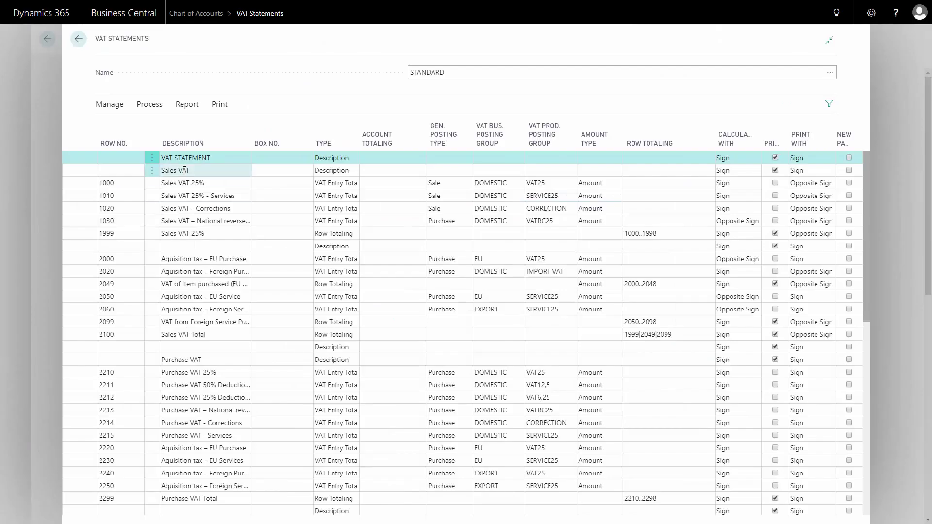
pyautogui.click(150, 104)
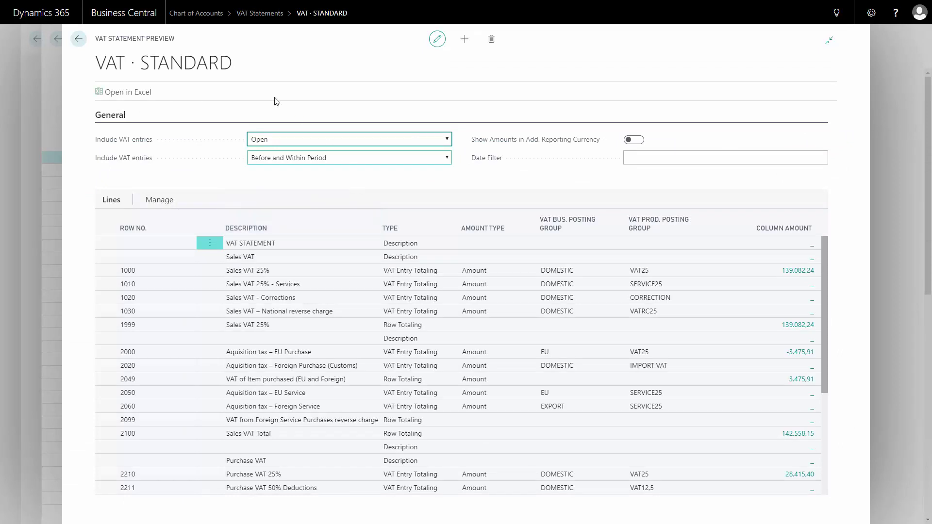
pyautogui.click(79, 42)
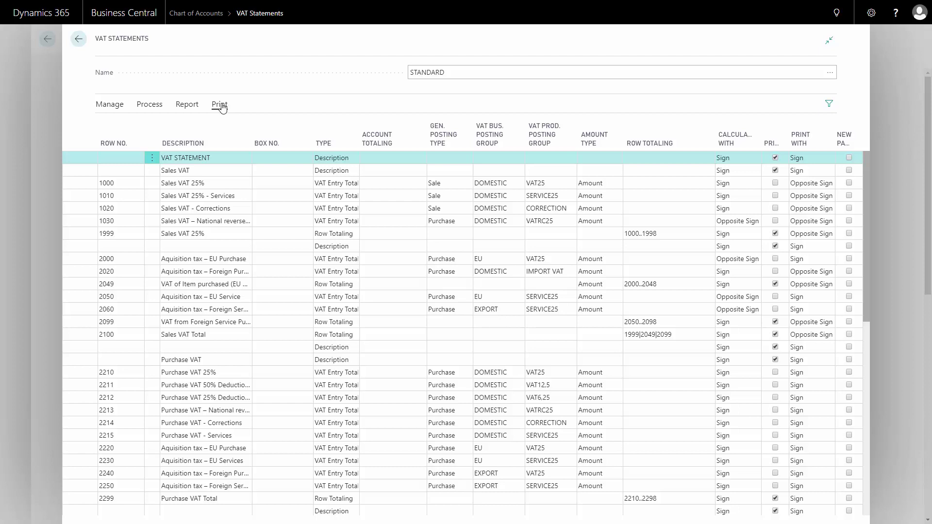
# Run Calculate and Post VAT Settlement for 01-07-2018 to 31-12-2018 into 94175 with Post enabled.
pyautogui.click(149, 106)
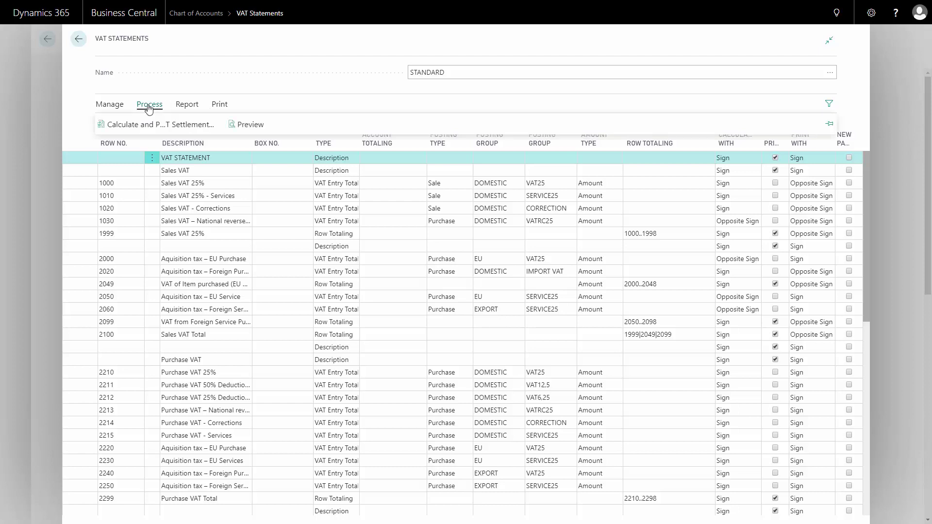
pyautogui.click(173, 126)
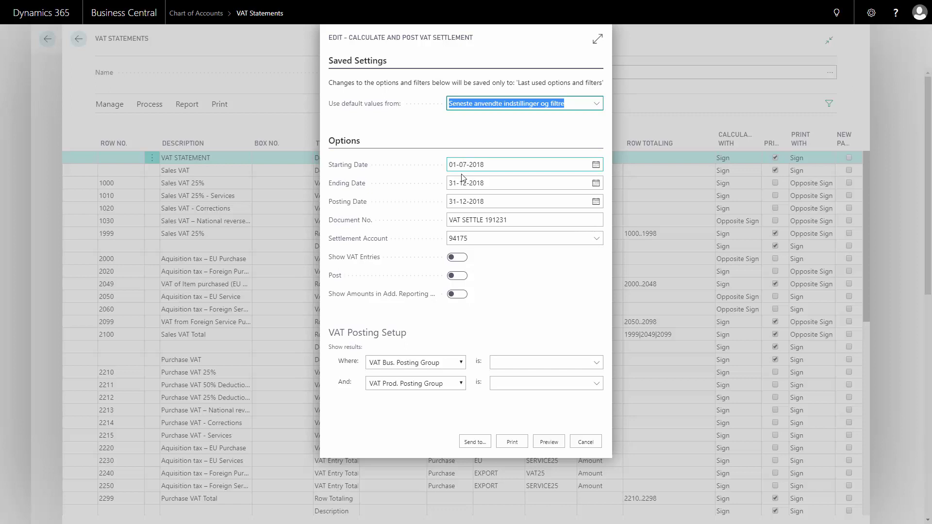
pyautogui.click(492, 165)
pyautogui.moveTo(492, 166); pyautogui.dragTo(425, 165)
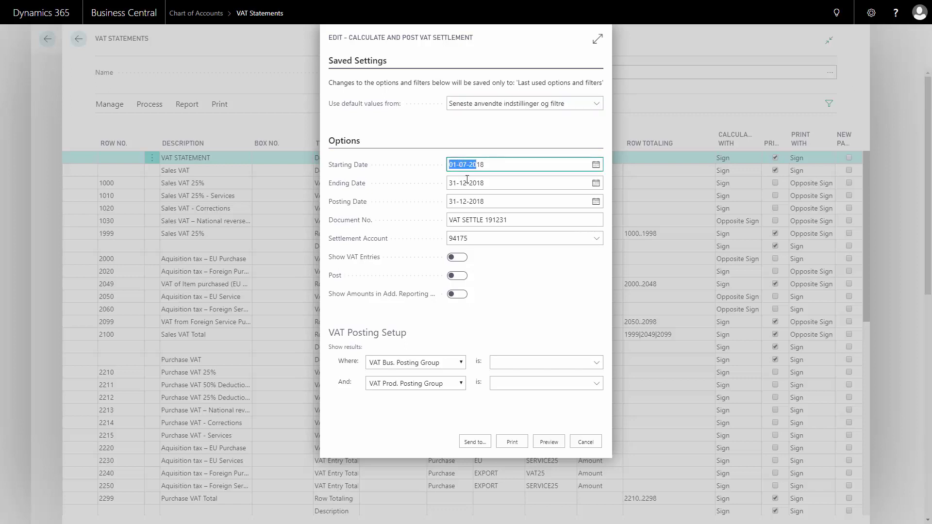
pyautogui.click(473, 183)
pyautogui.click(505, 203)
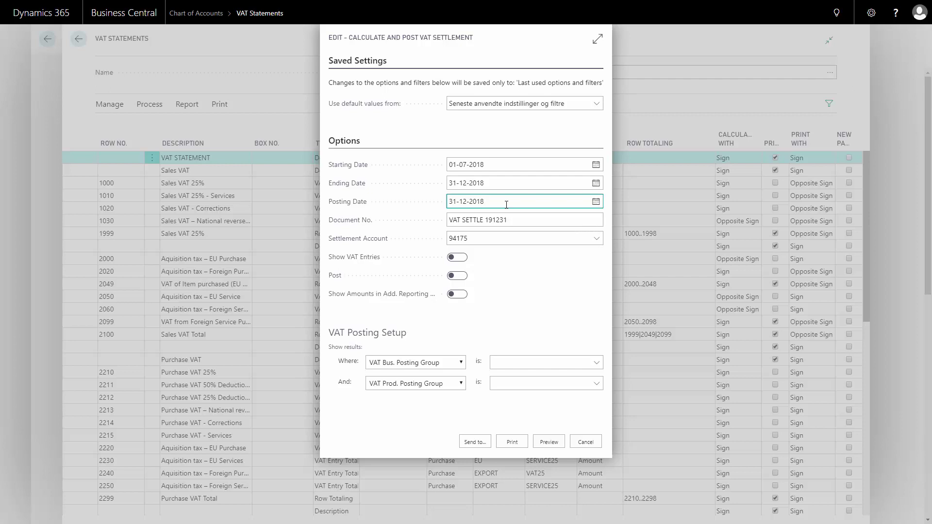
pyautogui.click(476, 237)
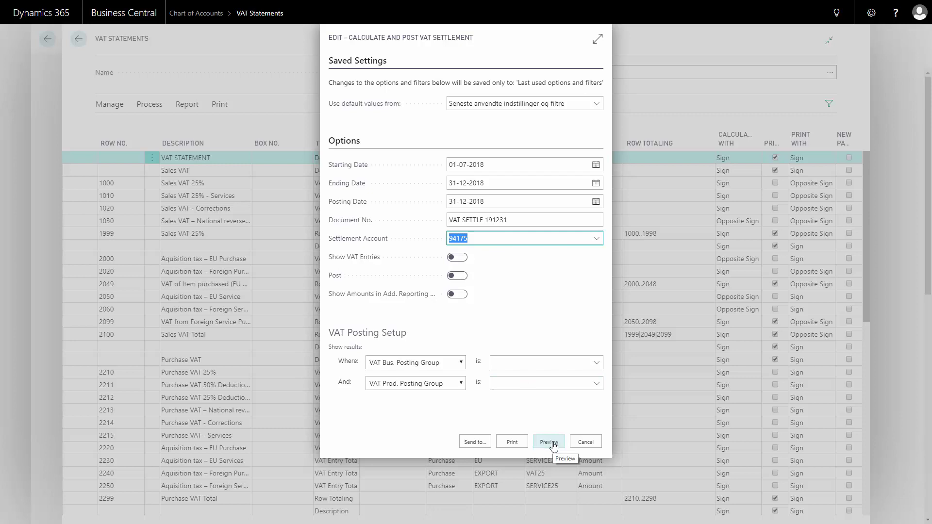
pyautogui.click(464, 278)
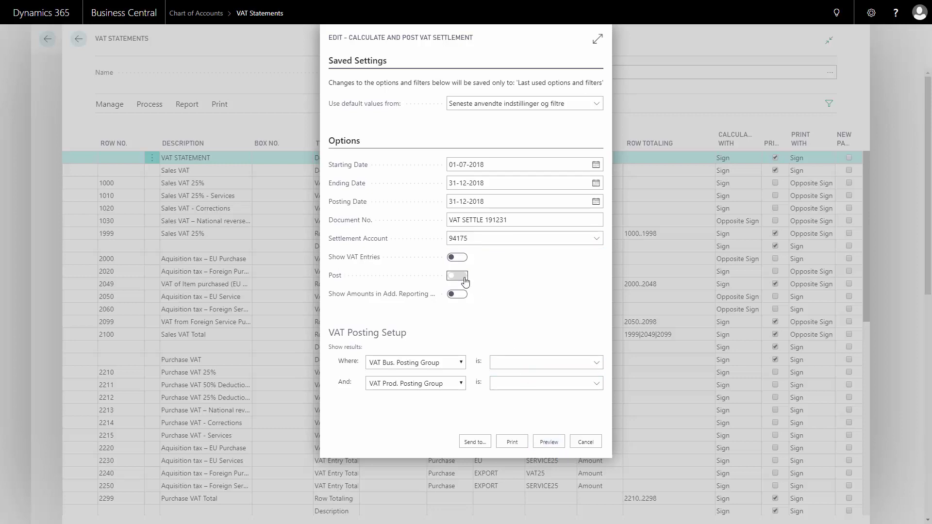
pyautogui.click(512, 441)
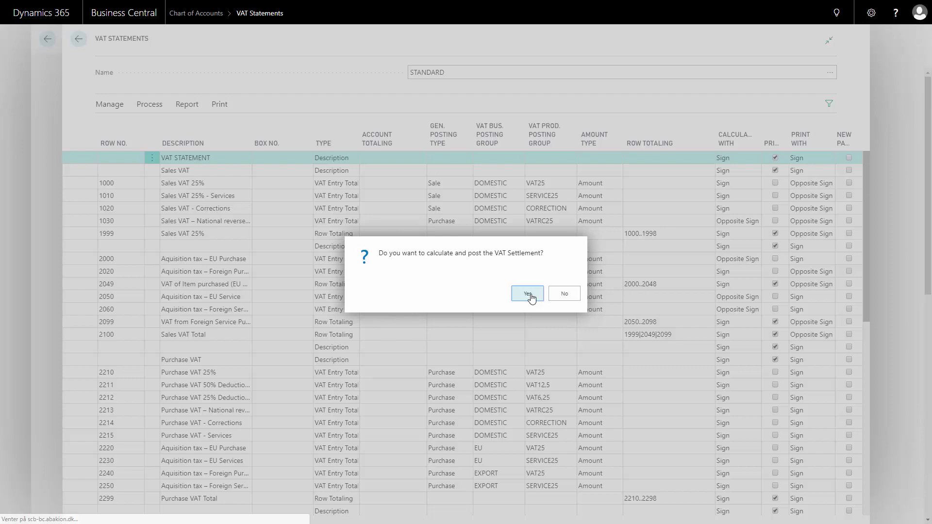
# Confirm the VAT settlement posting and close the -135,460.56 settlement report preview.
pyautogui.click(527, 294)
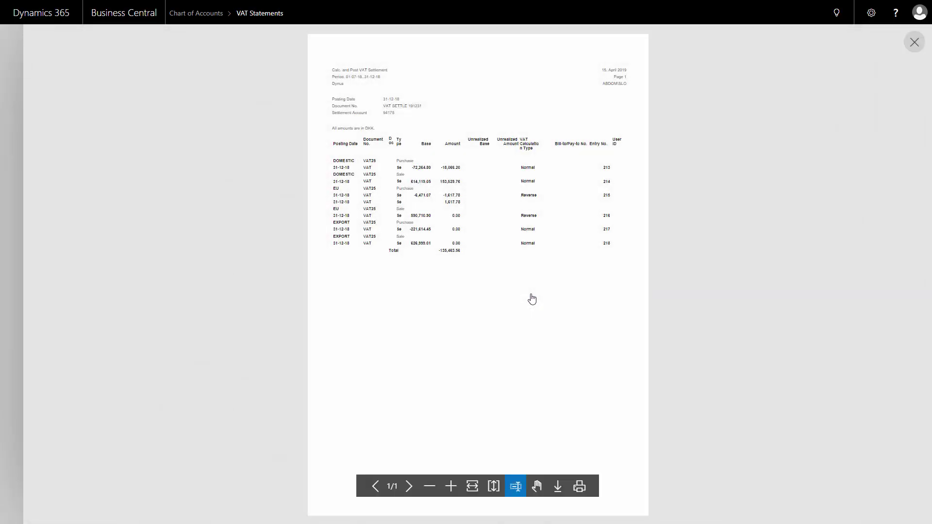
pyautogui.click(917, 45)
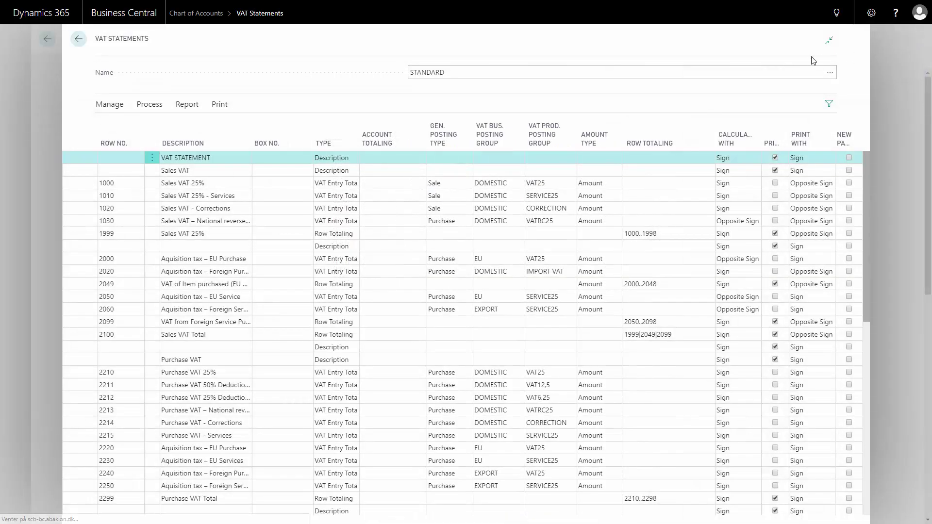
# Return to the Chart of Accounts and check 94175 VAT Payable now shows -135,463.56.
pyautogui.click(80, 39)
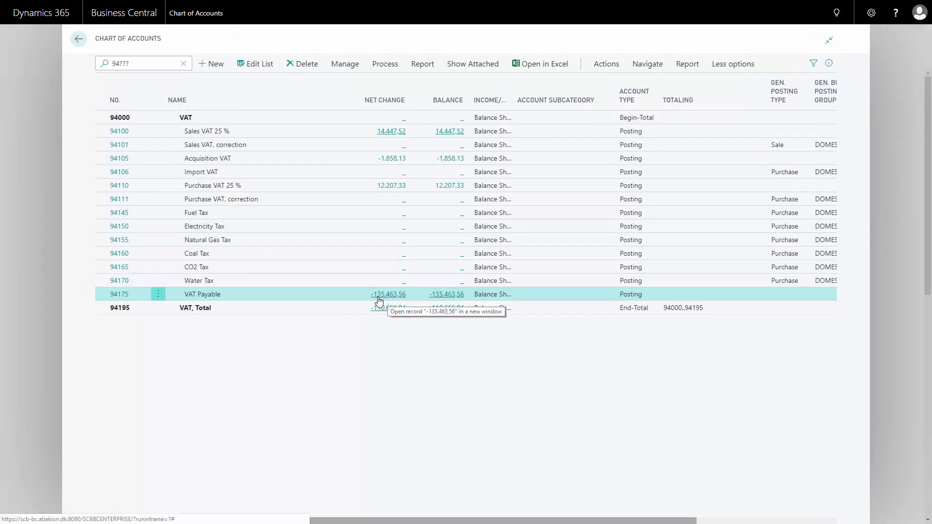
pyautogui.click(322, 296)
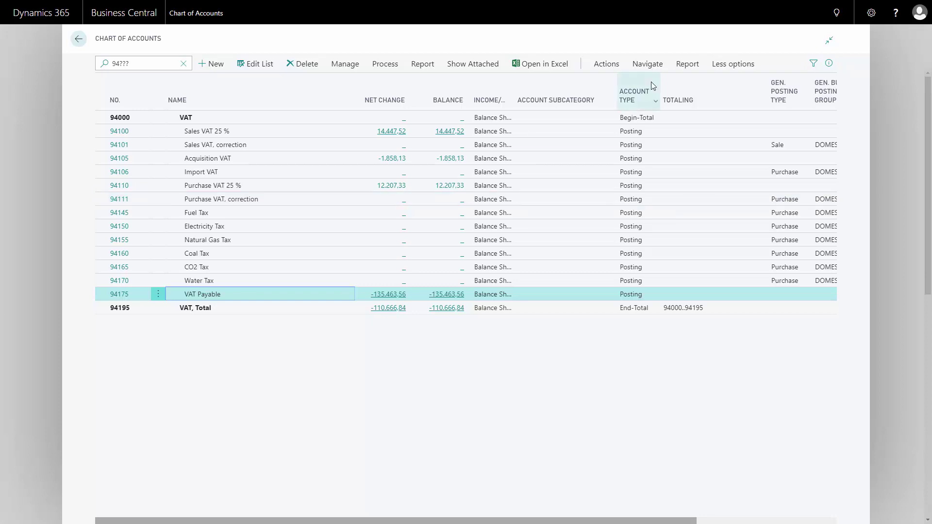
pyautogui.click(836, 14)
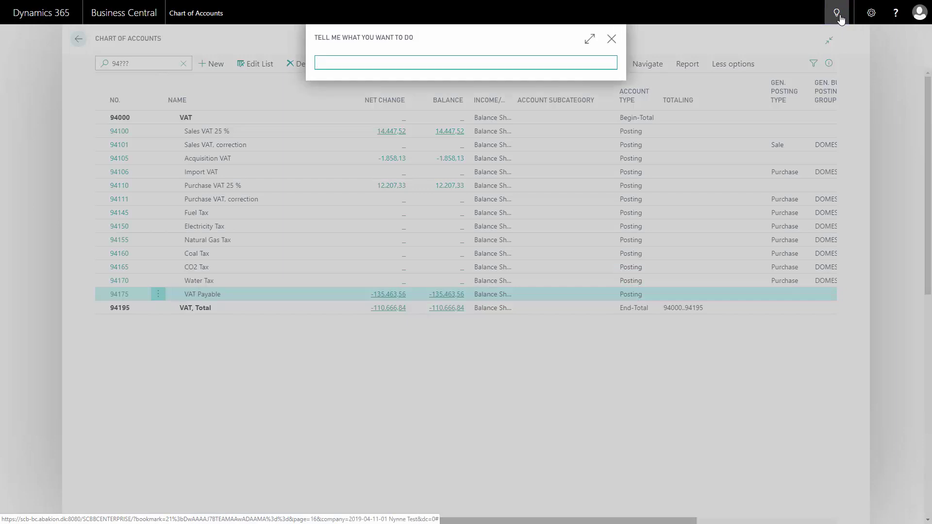
# Open General Journals and enter a line for account 94175 with amount 135463.56.
pyautogui.write('gen jour')
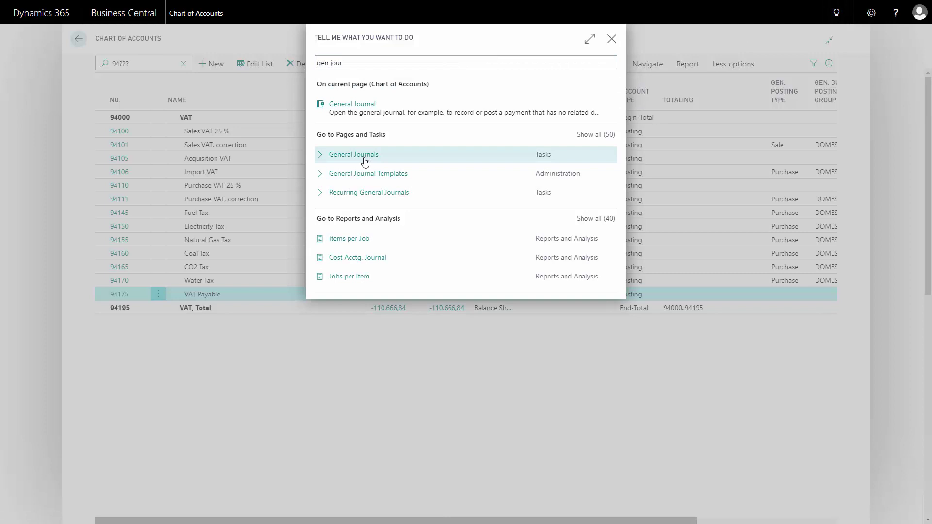
pyautogui.click(364, 159)
pyautogui.click(319, 161)
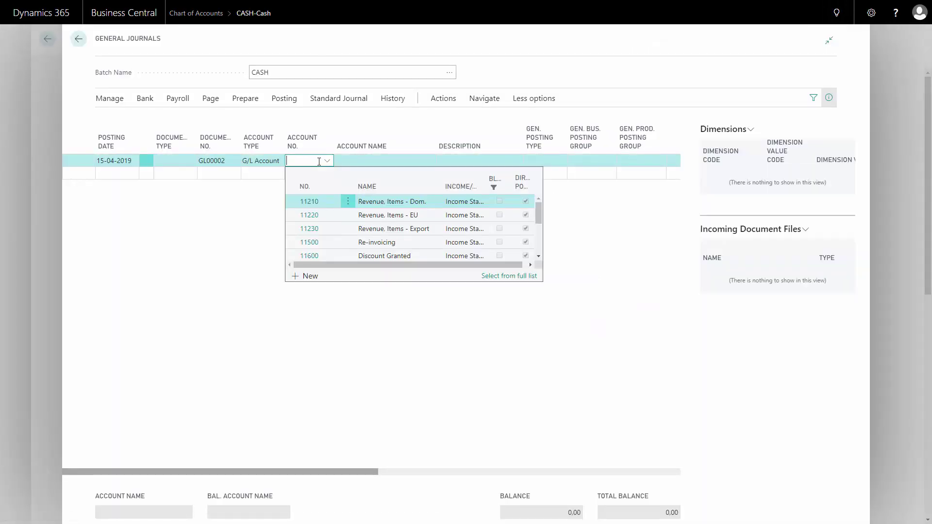
pyautogui.write('94175')
pyautogui.press('Tab')
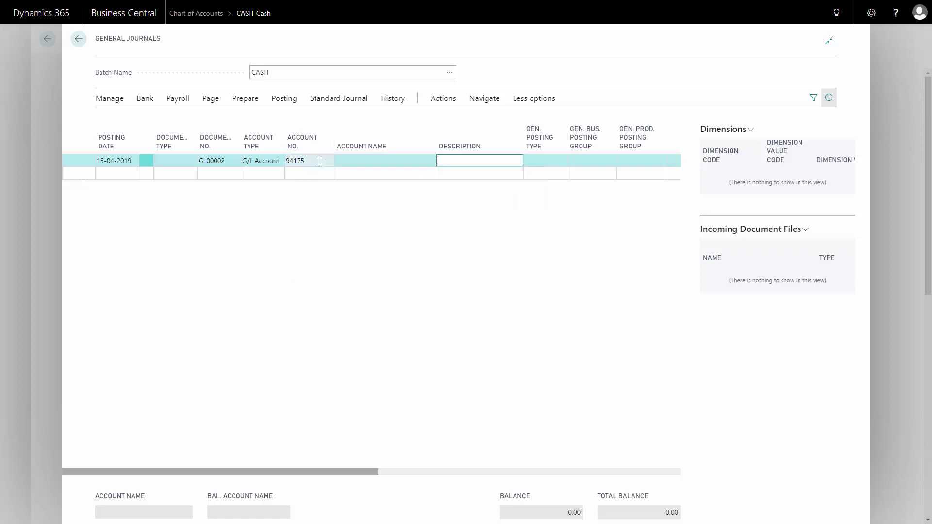
pyautogui.press('Tab')
pyautogui.press('Tab')
pyautogui.press('Tab')
pyautogui.press('Tab')
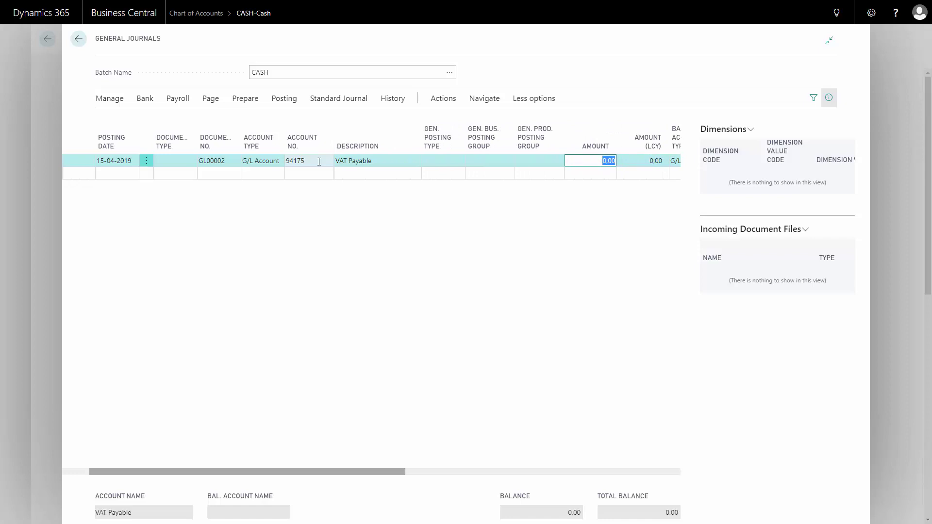
pyautogui.write('135463.56')
pyautogui.press('Tab')
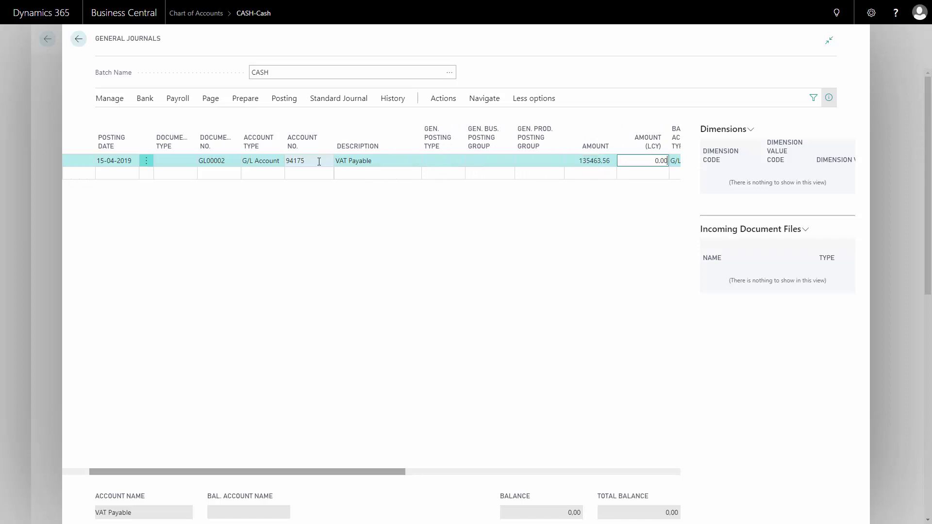
# Set the balancing account to Bank Account B010 and post the journal.
pyautogui.press('Tab')
pyautogui.press('Tab')
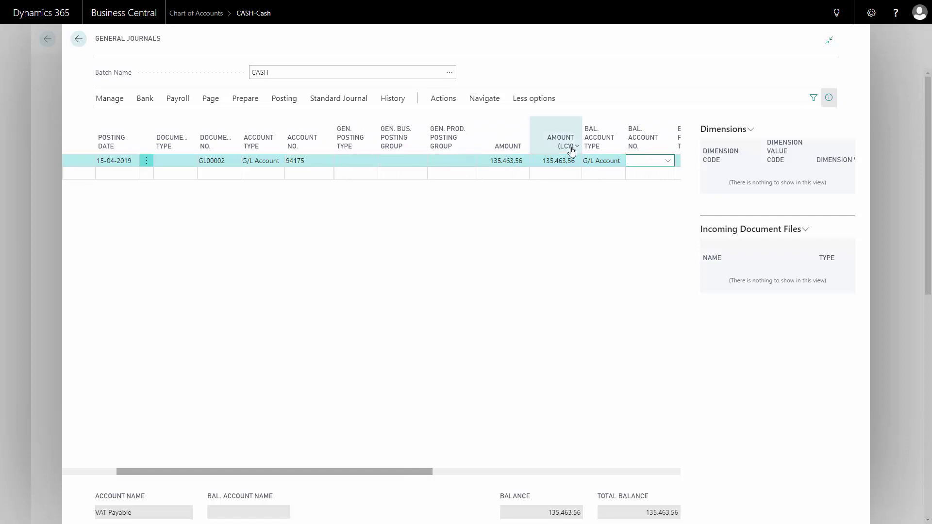
pyautogui.click(607, 161)
pyautogui.click(620, 160)
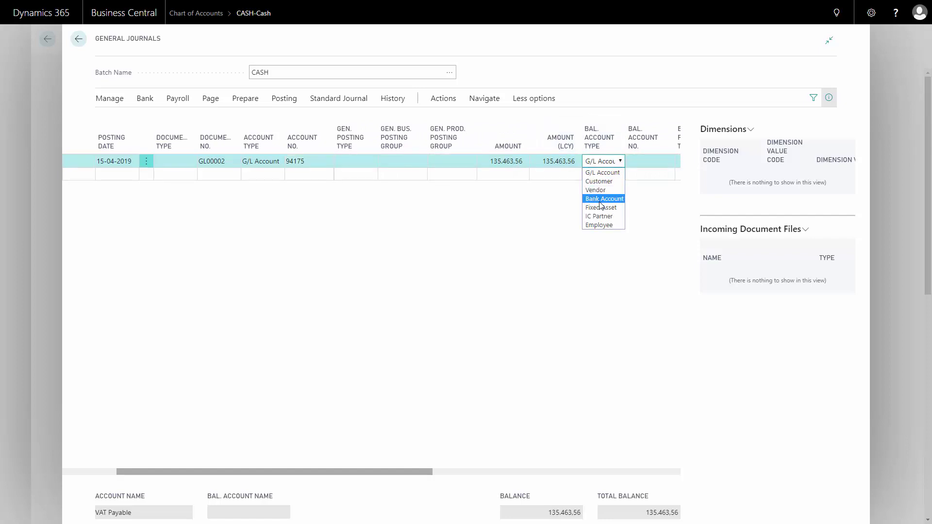
pyautogui.click(601, 200)
pyautogui.click(669, 161)
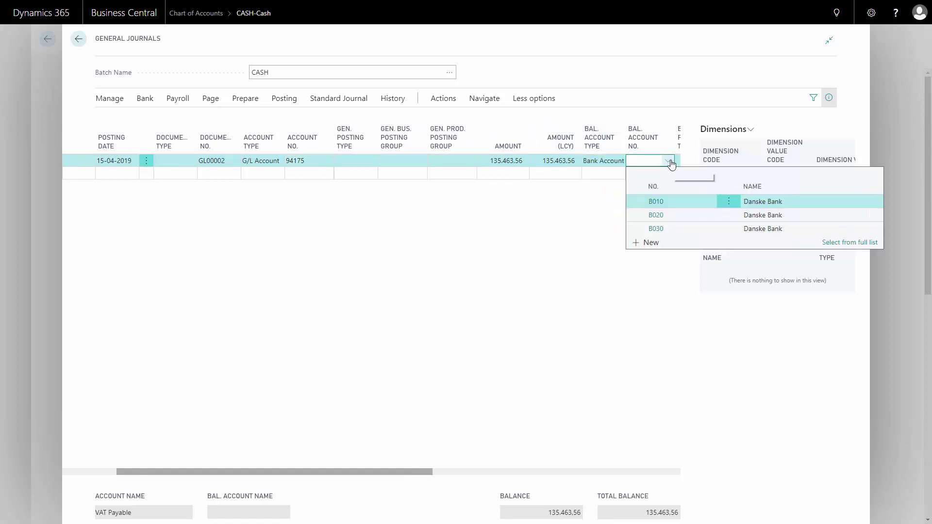
pyautogui.click(655, 201)
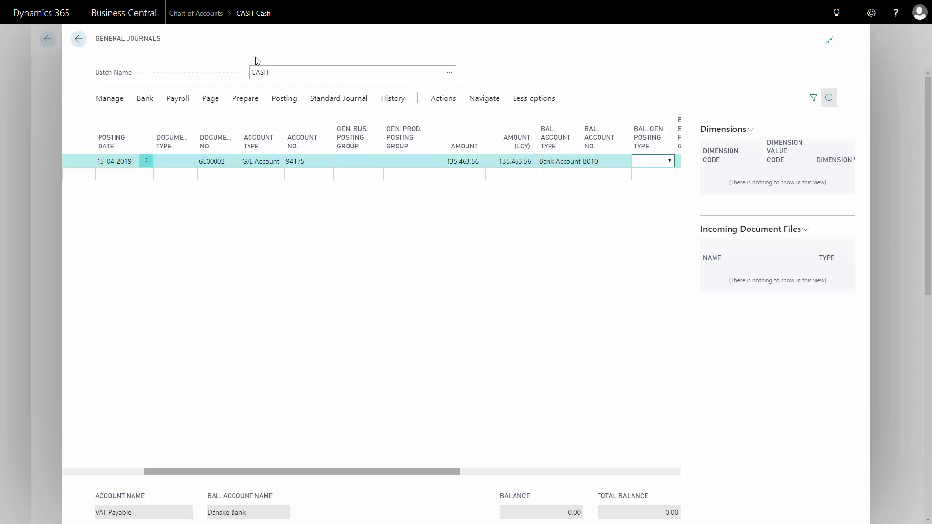
pyautogui.click(286, 98)
pyautogui.click(111, 120)
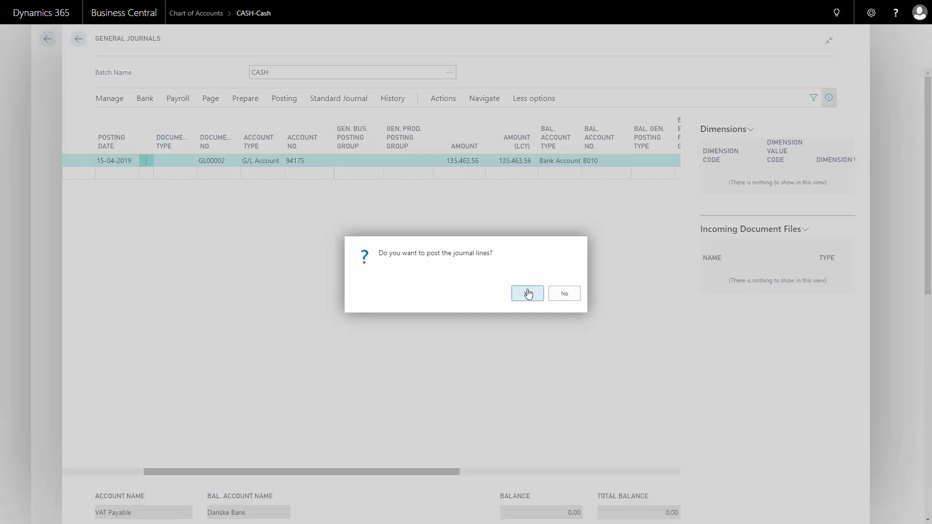
# Confirm posting the journal lines, dismiss the success message, and return to the Chart of Accounts.
pyautogui.click(528, 293)
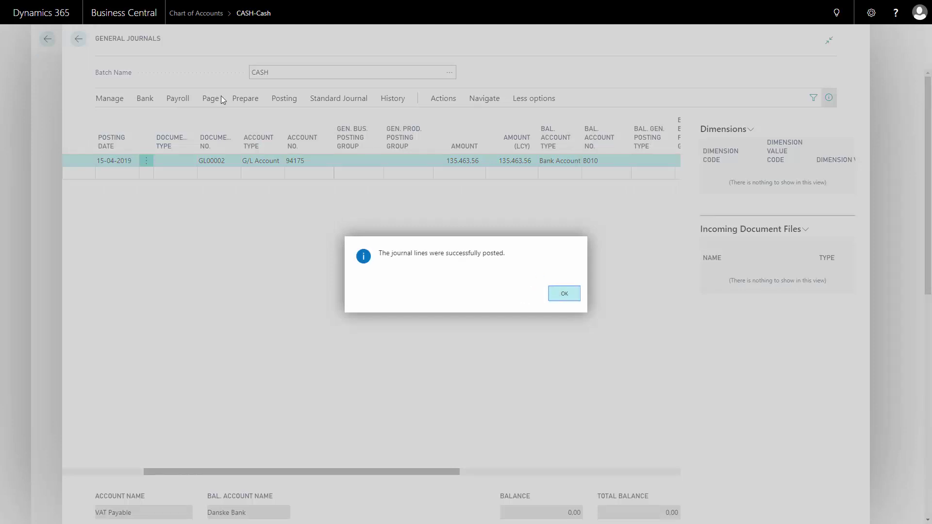
pyautogui.press('Return')
pyautogui.click(77, 40)
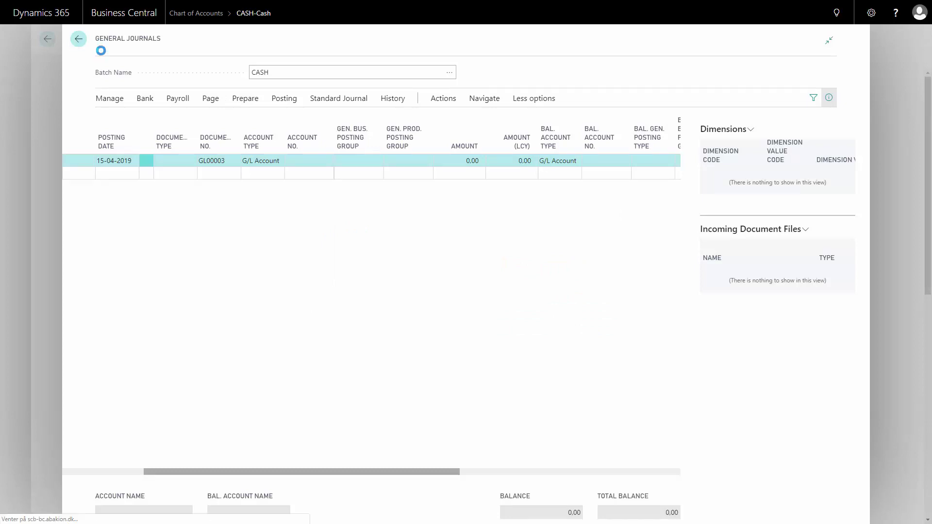